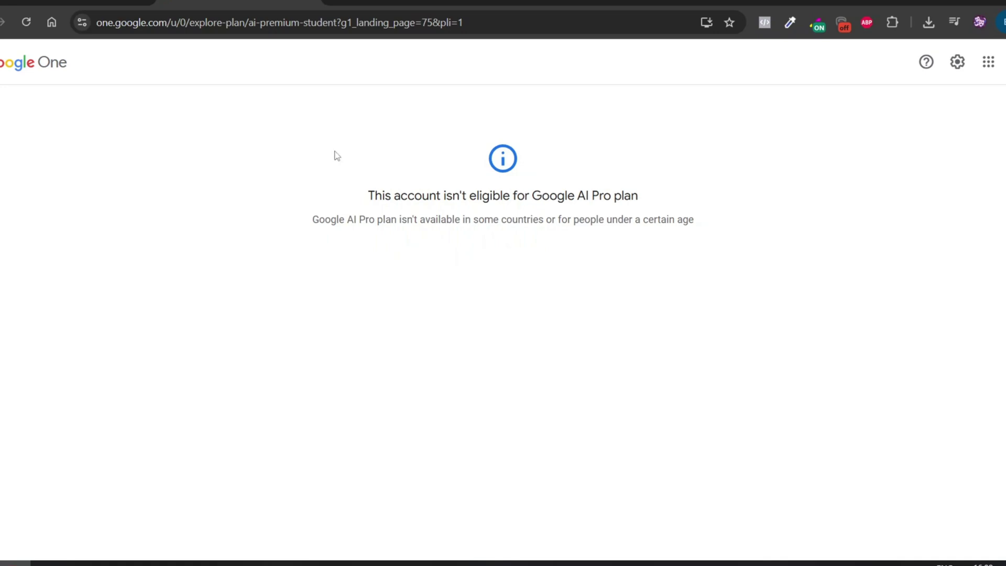
- Select text on the Google One ineligibility page
drag(345, 201, 646, 200)
click(756, 215)
click(652, 190)
click(646, 200)
drag(319, 214, 779, 234)
click(682, 235)
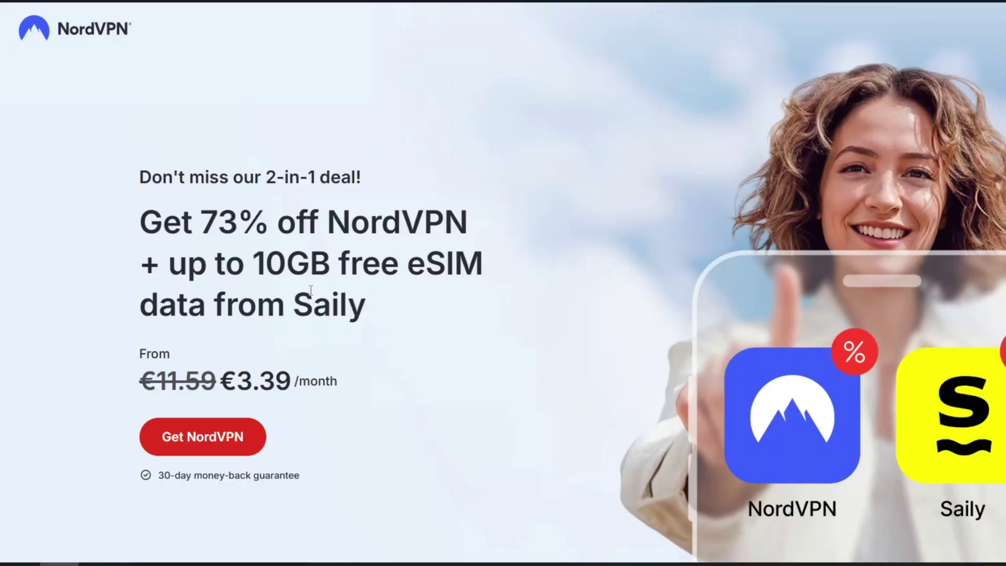
- Connect NordVPN to the United States server, landing on United States #9914
scroll(248, 254, down, 3)
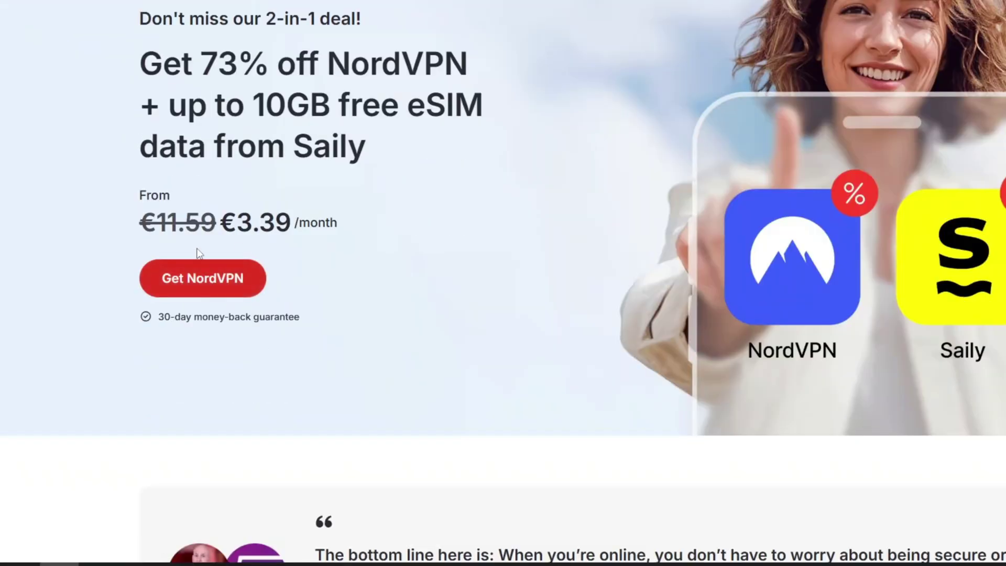
scroll(292, 247, down, 8)
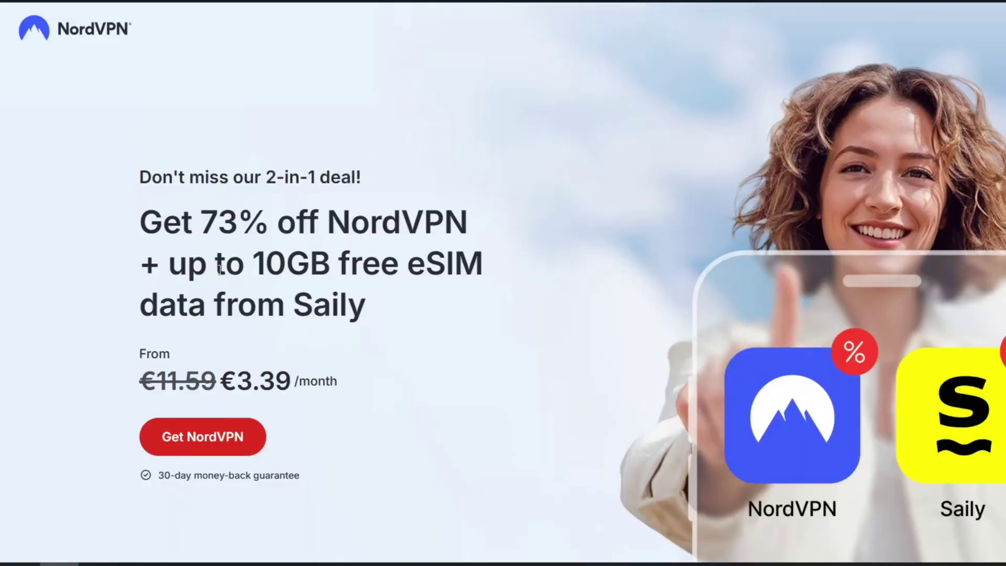
scroll(249, 252, down, 3)
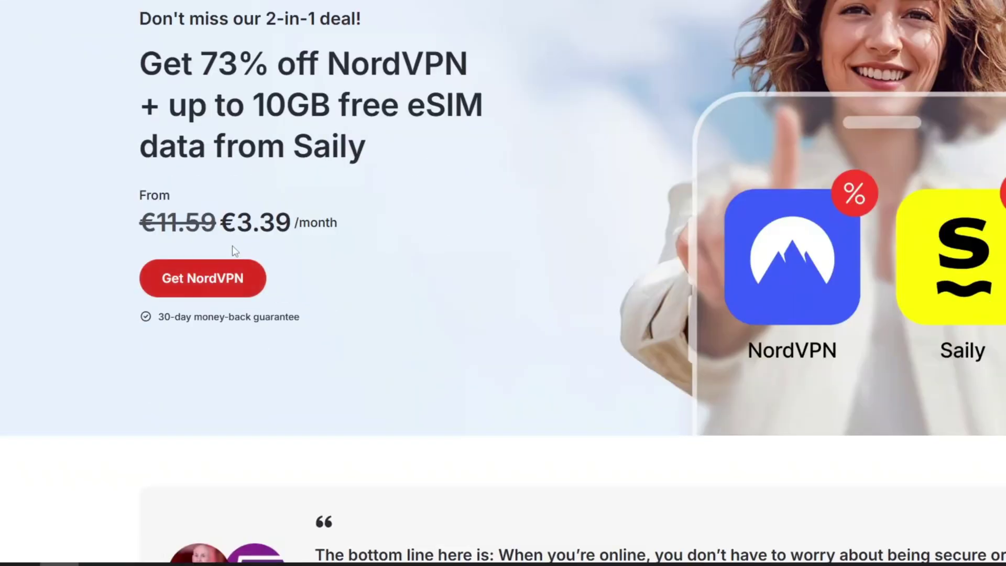
scroll(302, 249, down, 9)
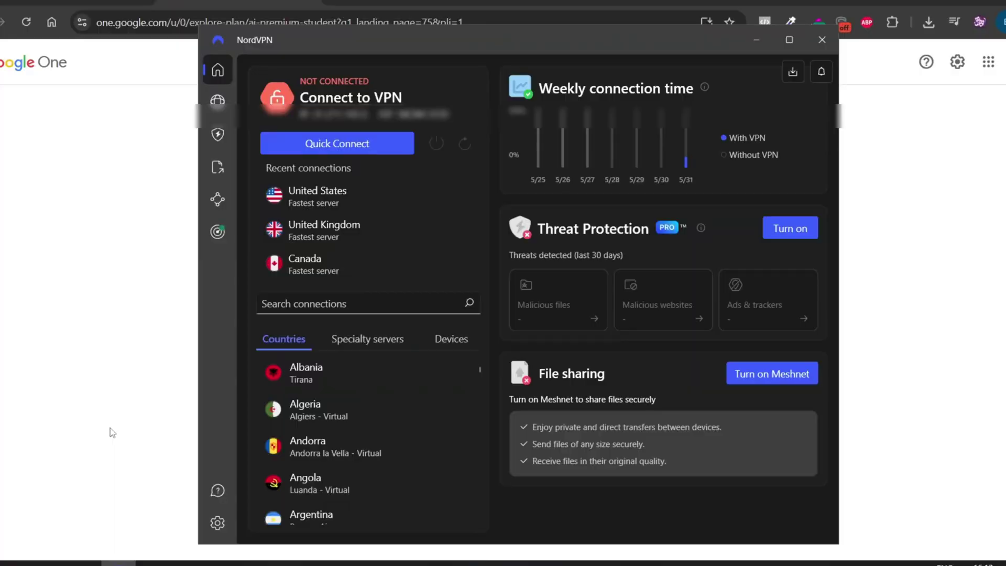
click(319, 205)
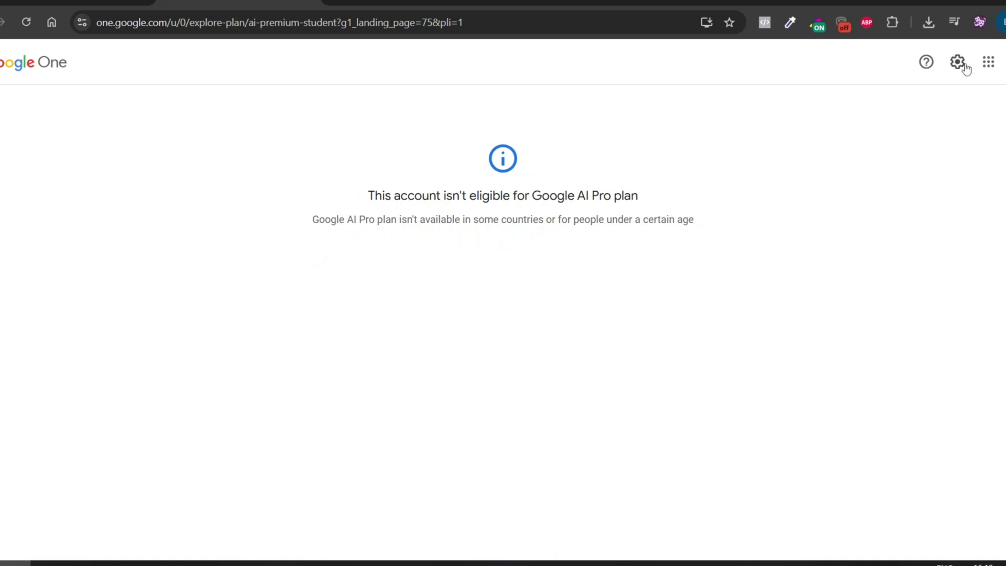
- Load the pasted Google One student plan link in a new incognito window
click(1005, 22)
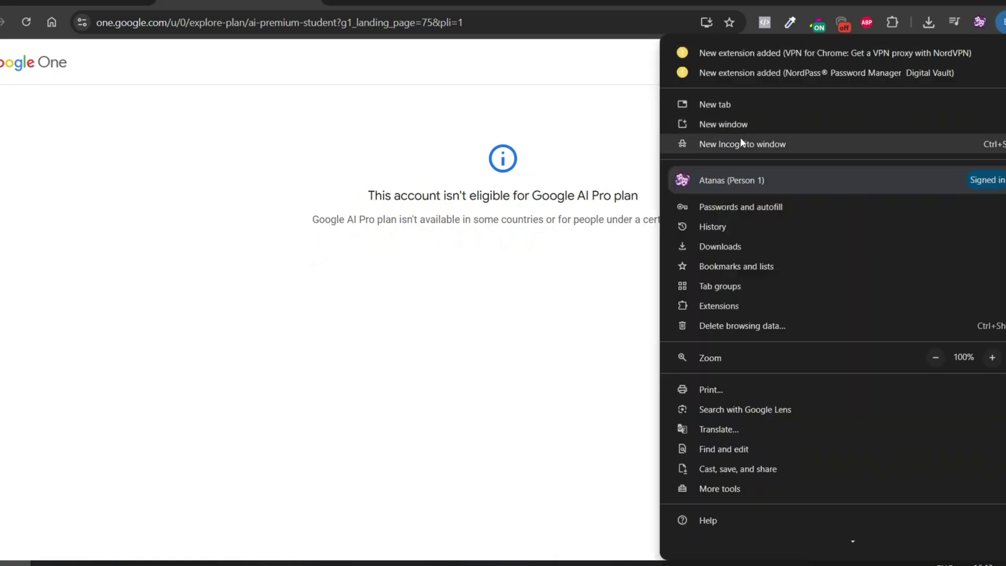
click(731, 149)
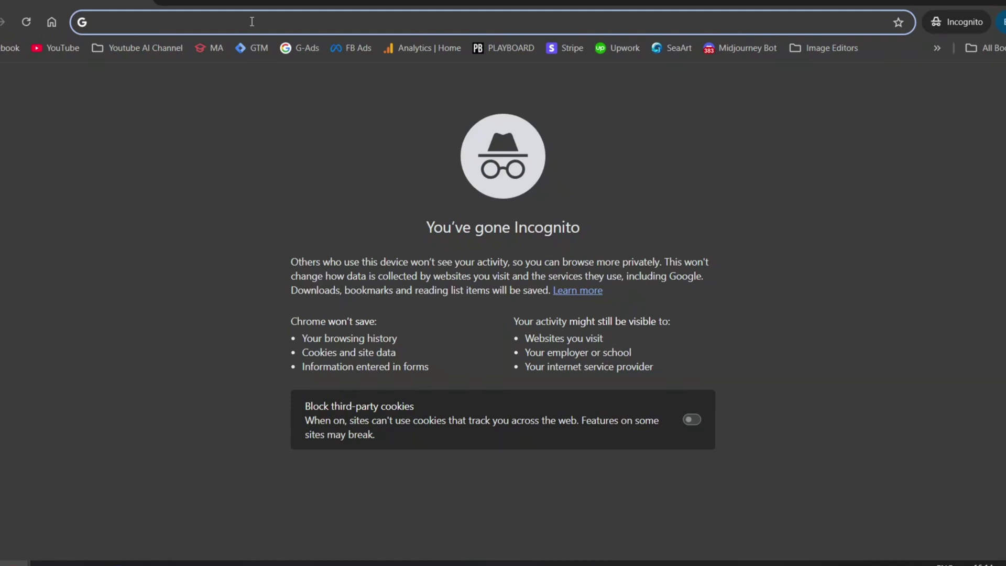
text(https://one.google.com/u/0/explore-plan/ai-premium-student?g1_landing_page=75&pli=1)
key(Return)
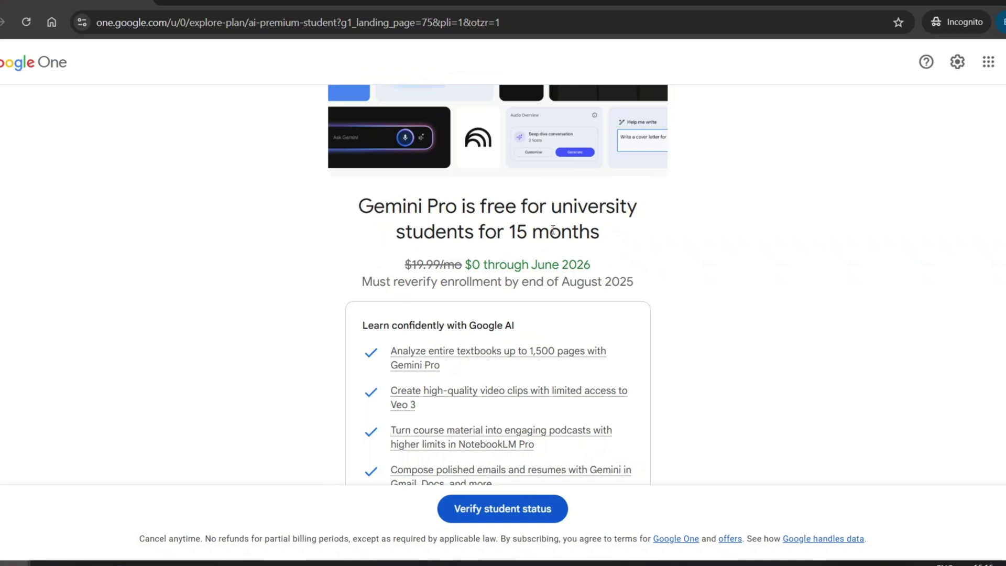
- Review the 15-month free Gemini Pro student offer and choose Verify student status
scroll(540, 233, down, 2)
scroll(564, 227, down, 2)
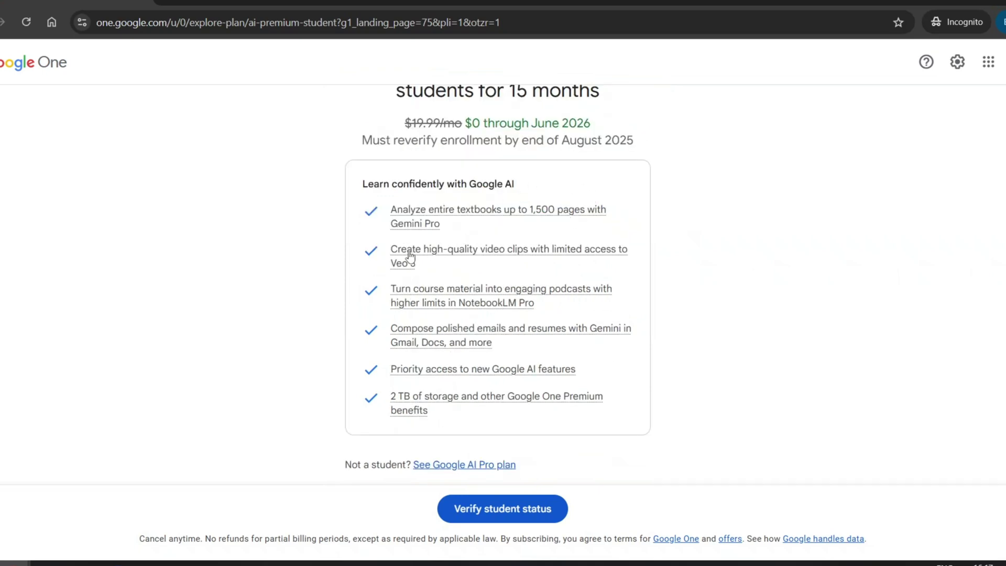
scroll(467, 341, down, 2)
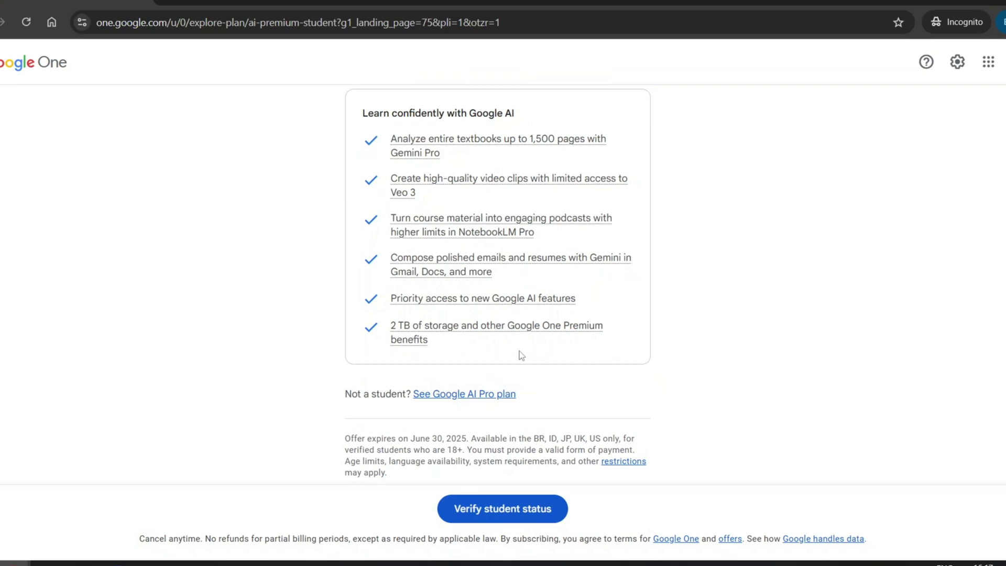
scroll(509, 354, up, 2)
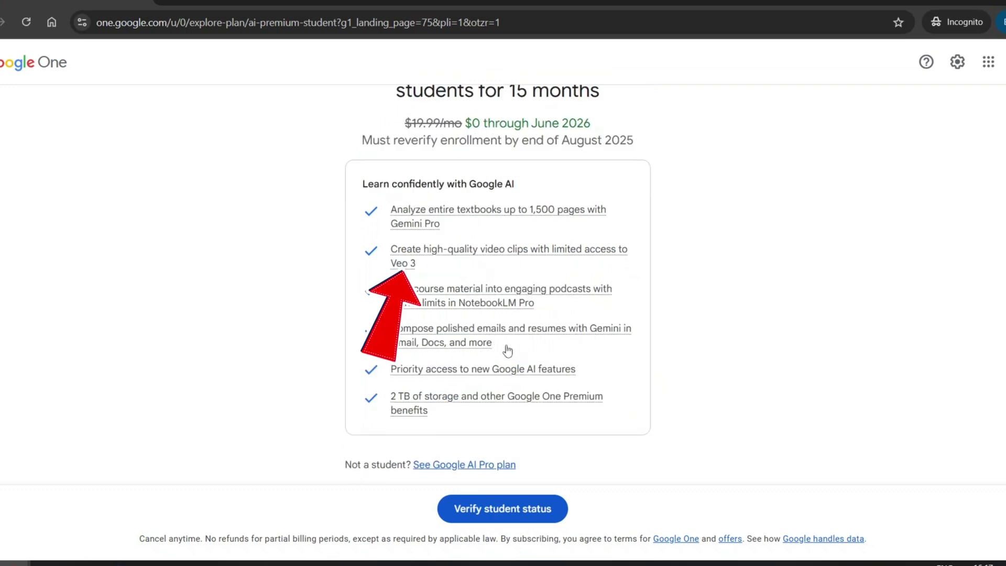
scroll(370, 399, up, 4)
scroll(366, 382, down, 6)
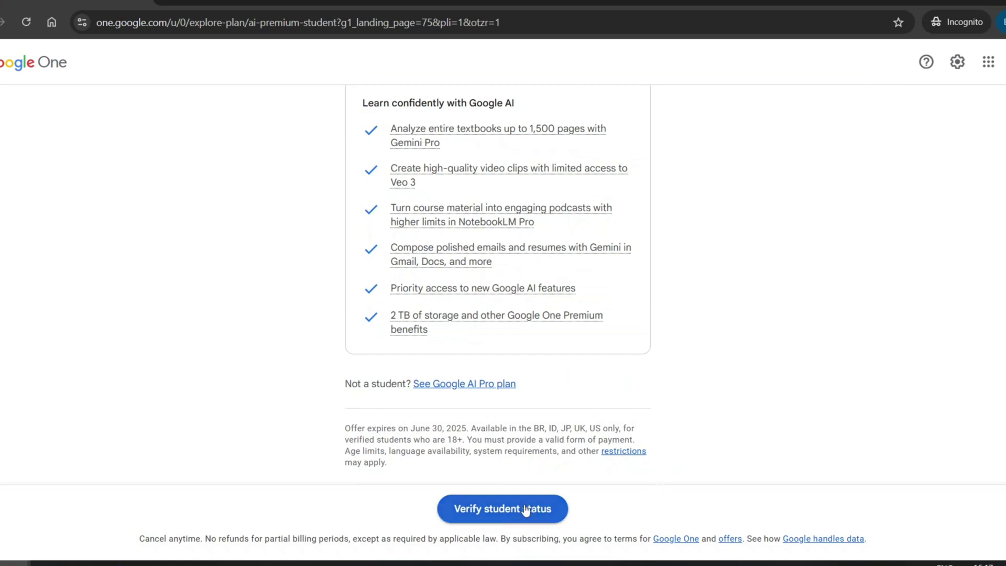
click(489, 511)
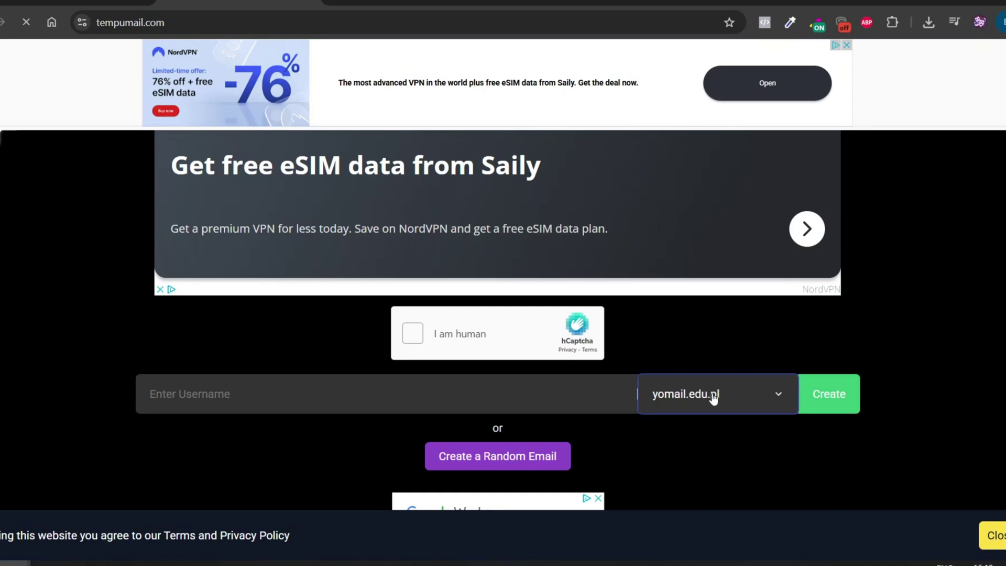
- Create a temporary yomail.edu.pl mailbox with a custom username in Tempumail
click(714, 399)
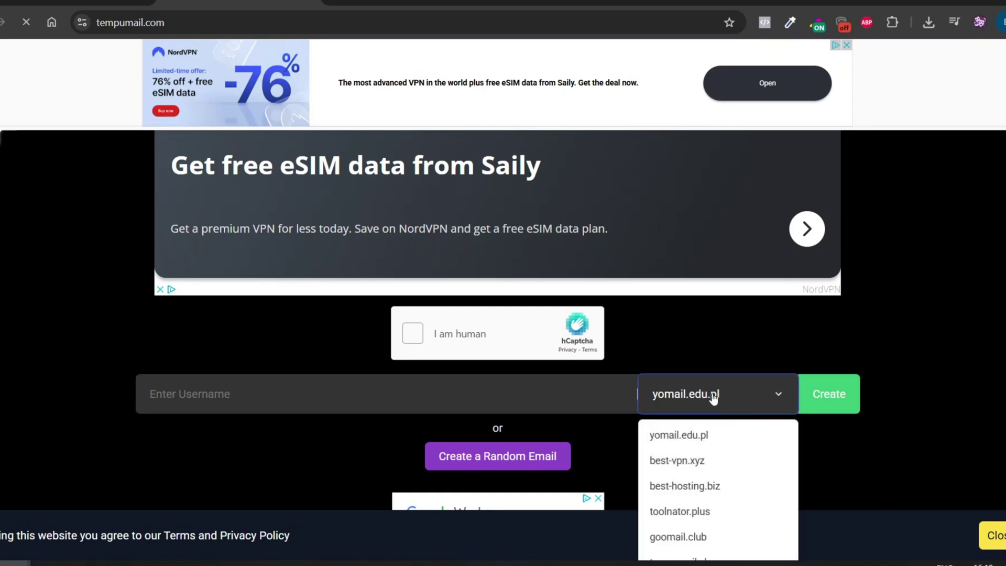
scroll(710, 401, down, 1)
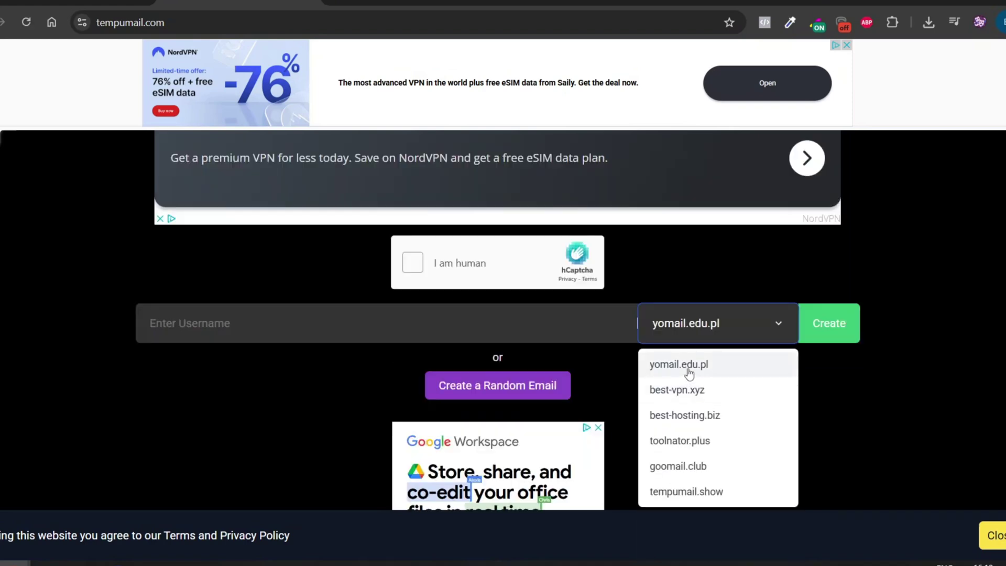
click(699, 364)
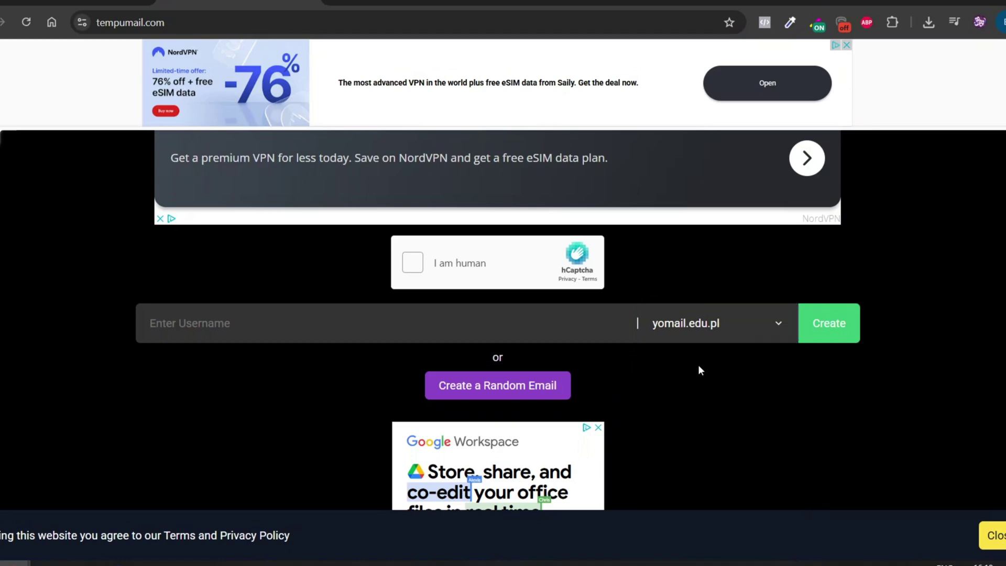
click(263, 396)
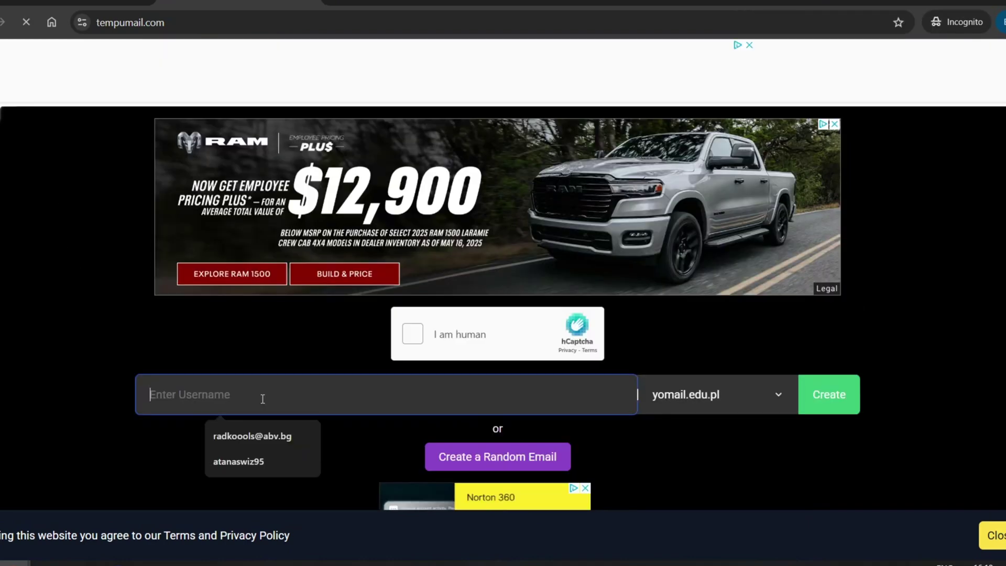
text(xaiivision)
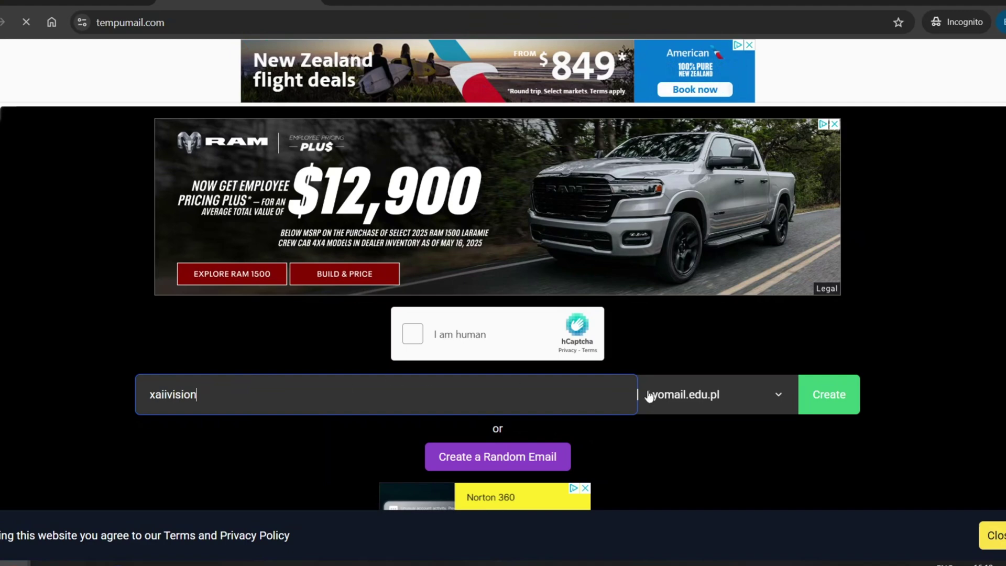
scroll(650, 396, down, 1)
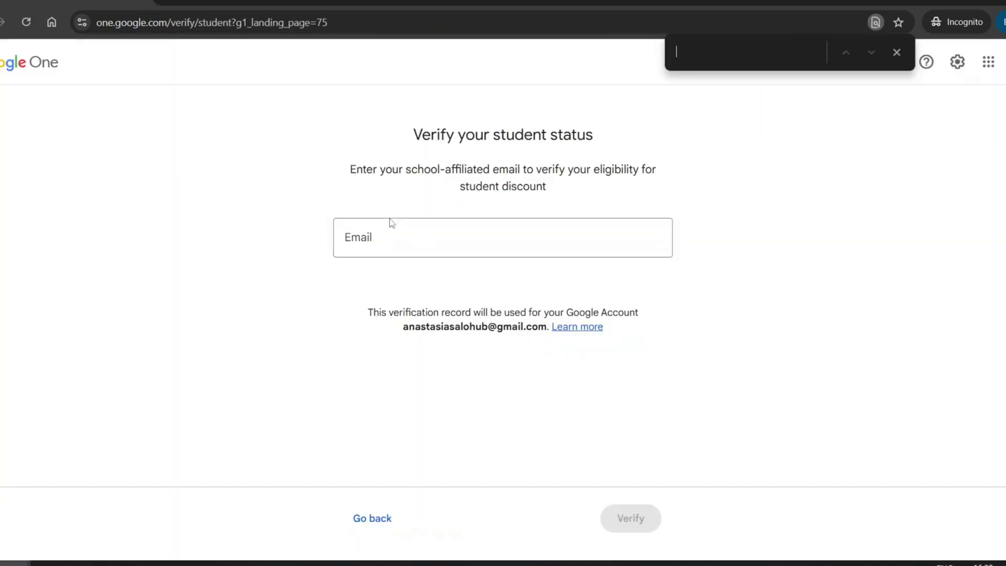
- Paste the temporary .edu address into the school email field and submit it for verification
click(389, 236)
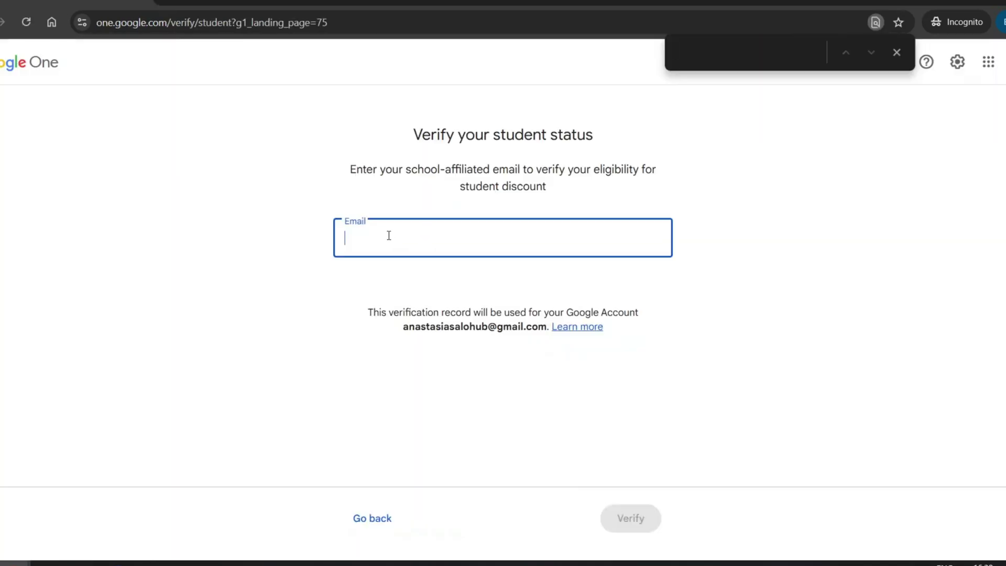
right_click(388, 235)
click(421, 398)
click(896, 56)
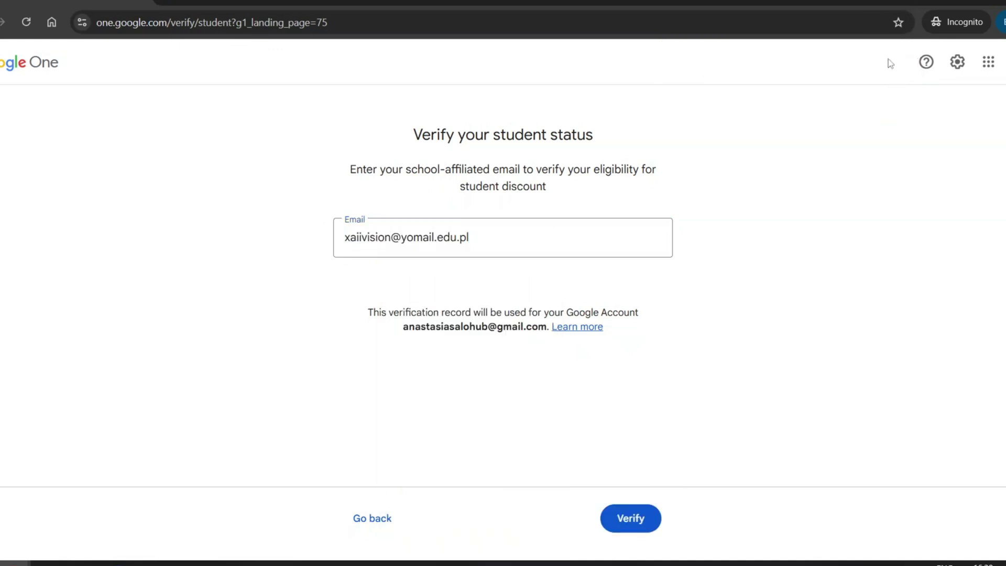
click(630, 519)
drag(424, 136, 587, 169)
click(534, 163)
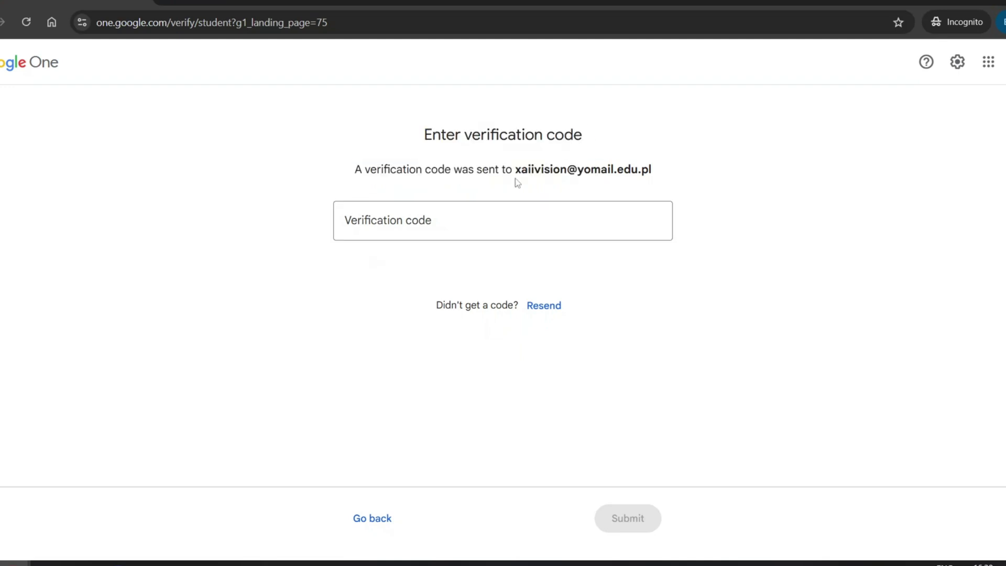
click(244, 4)
- Open Google's verification email in Tempumail and copy its six-digit code
click(597, 207)
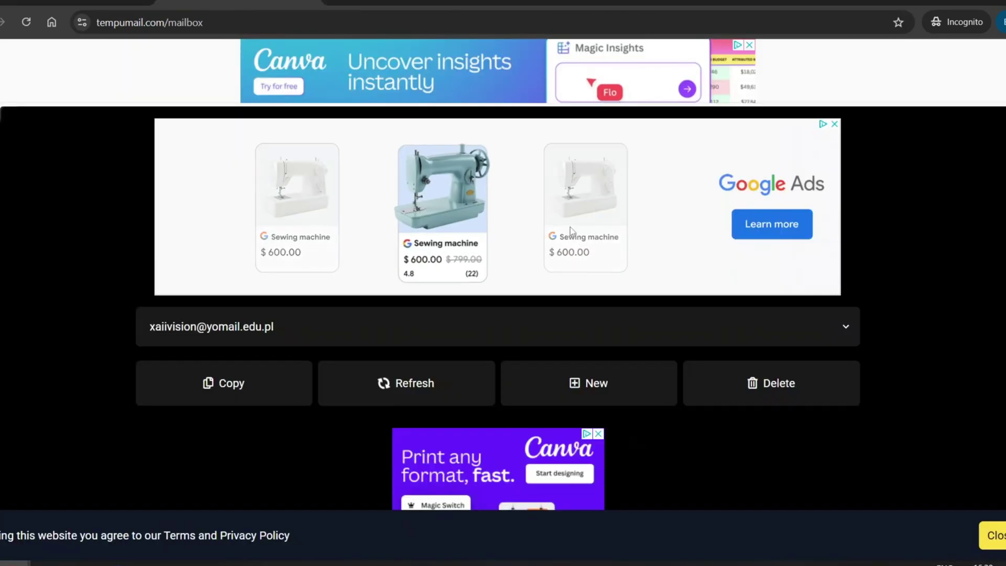
scroll(585, 218, down, 5)
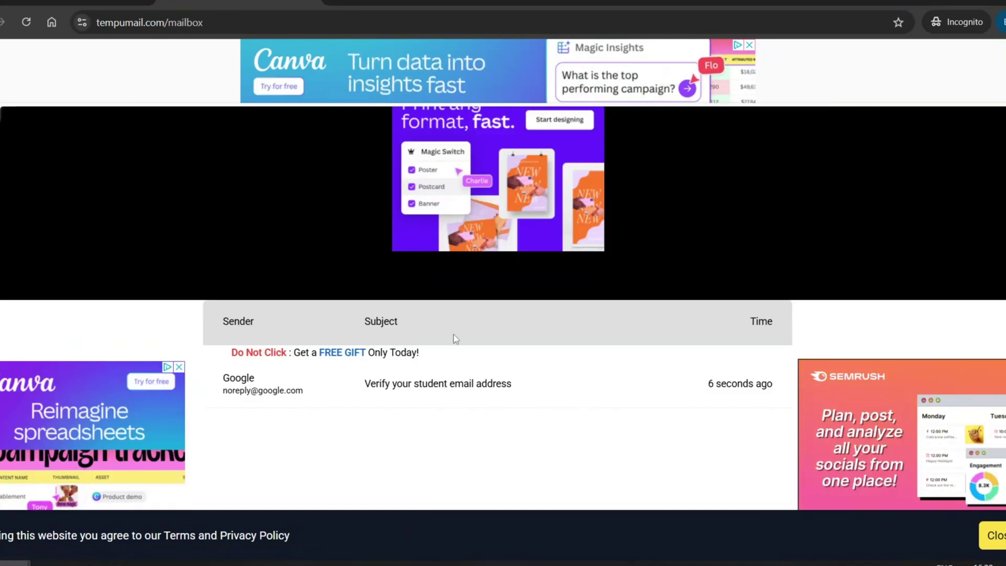
click(409, 385)
scroll(409, 388, down, 4)
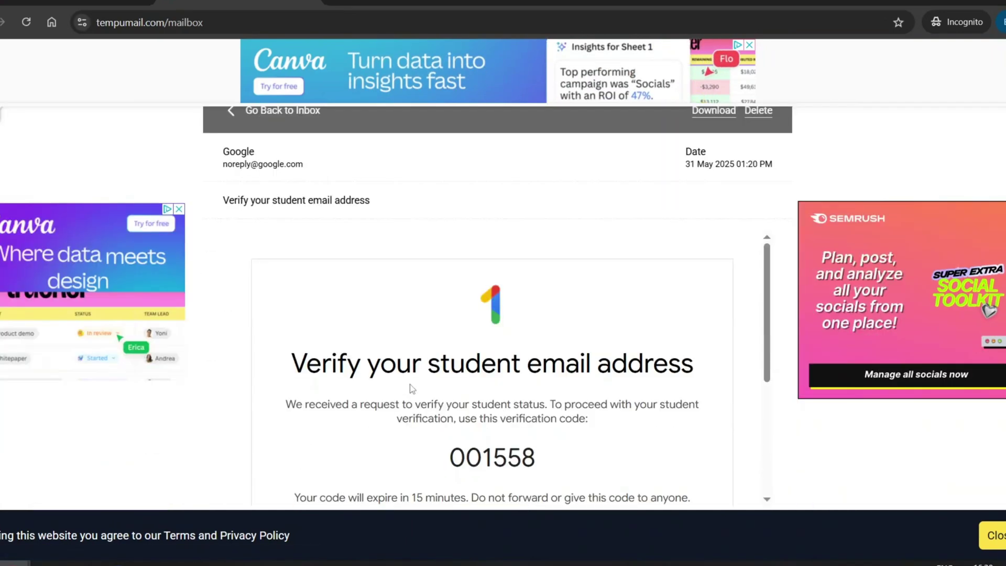
scroll(411, 388, down, 1)
double_click(472, 388)
right_click(474, 386)
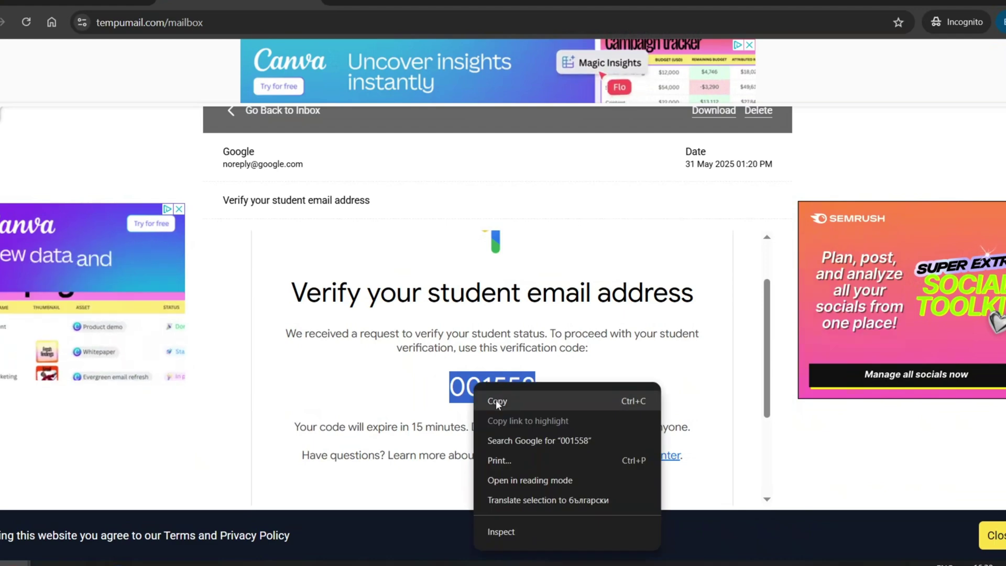
click(497, 401)
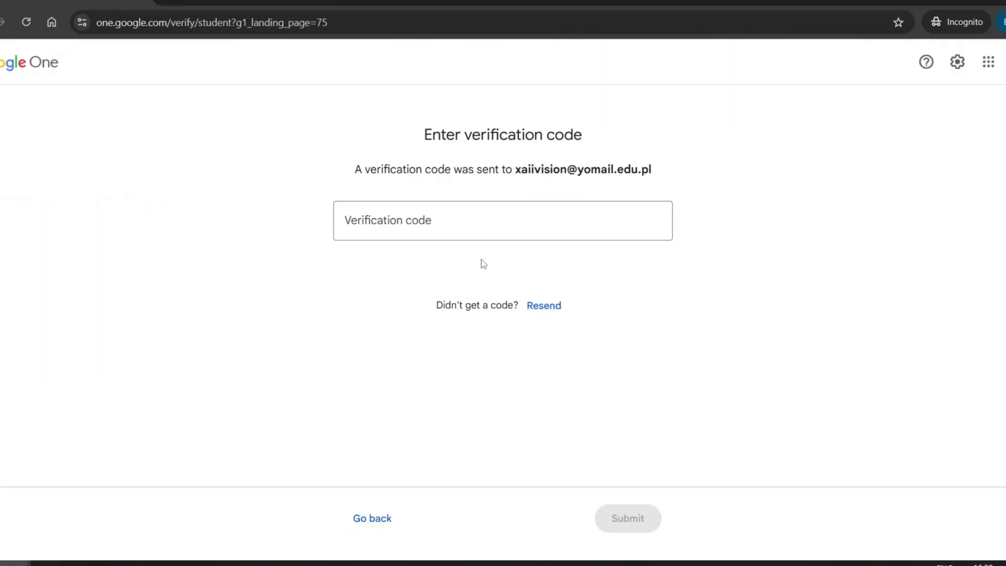
right_click(441, 262)
- Paste the emailed verification code into Google One and submit it
click(400, 224)
right_click(400, 224)
click(464, 397)
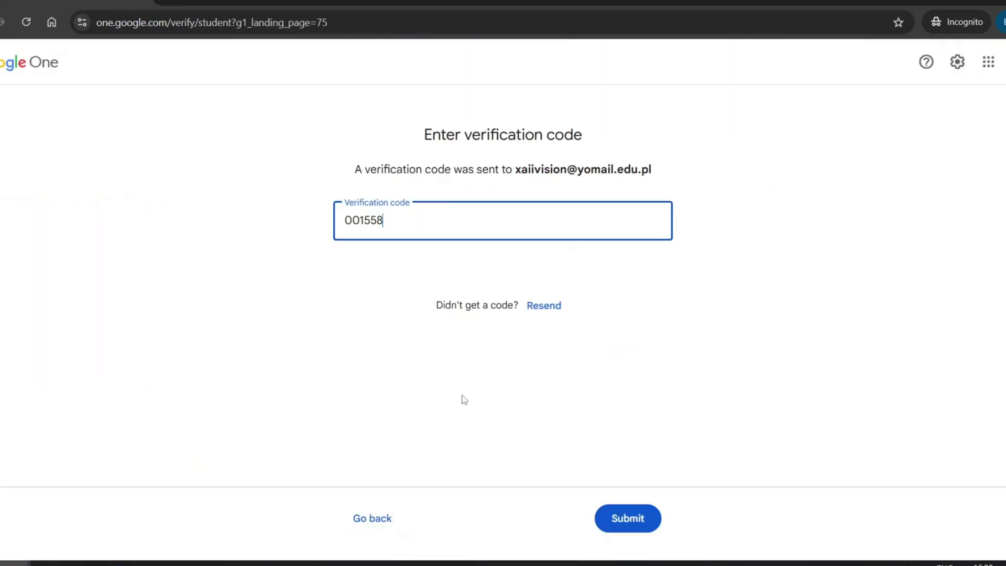
click(641, 516)
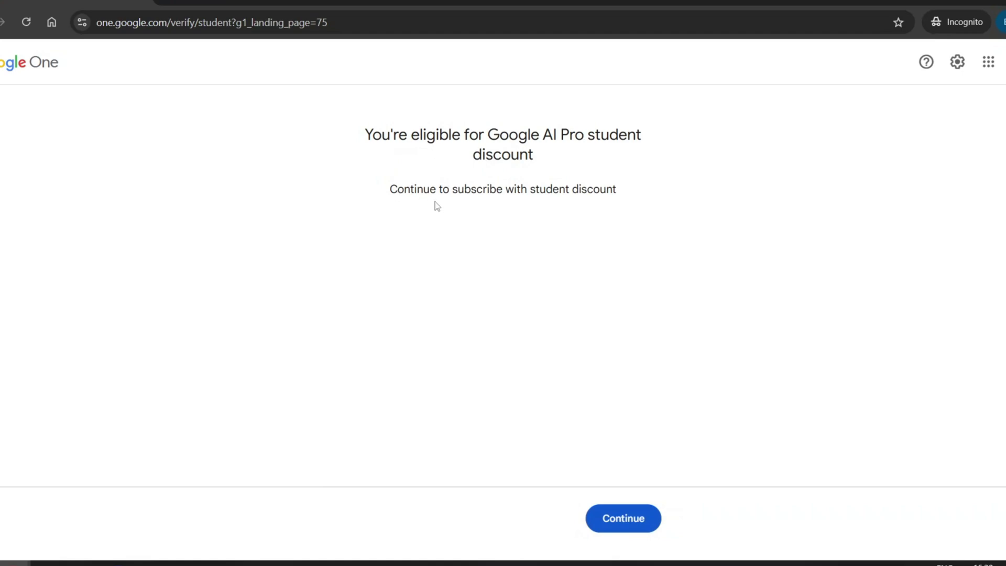
- Complete the student-discount subscription and go to Gemini Pro
click(622, 528)
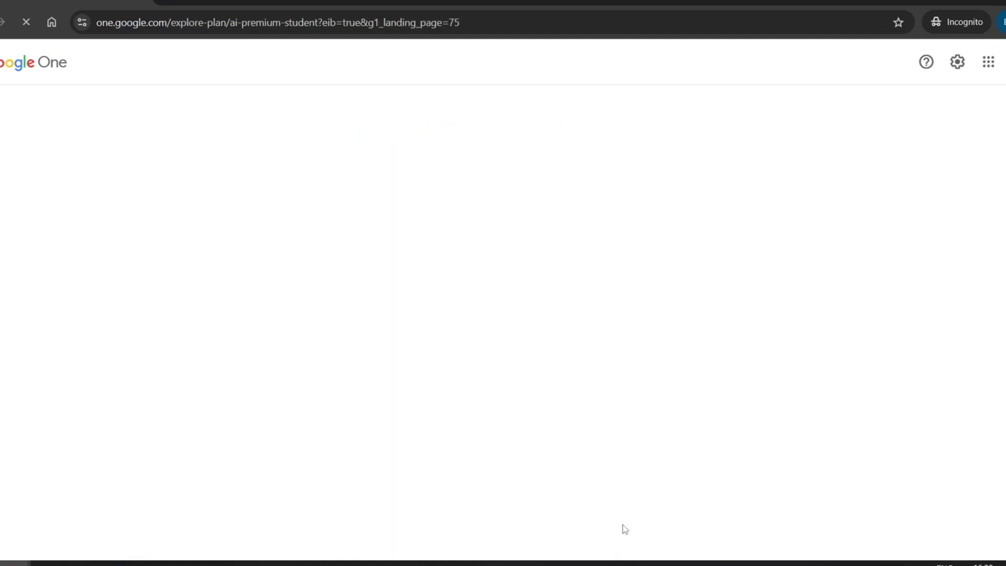
scroll(366, 321, down, 3)
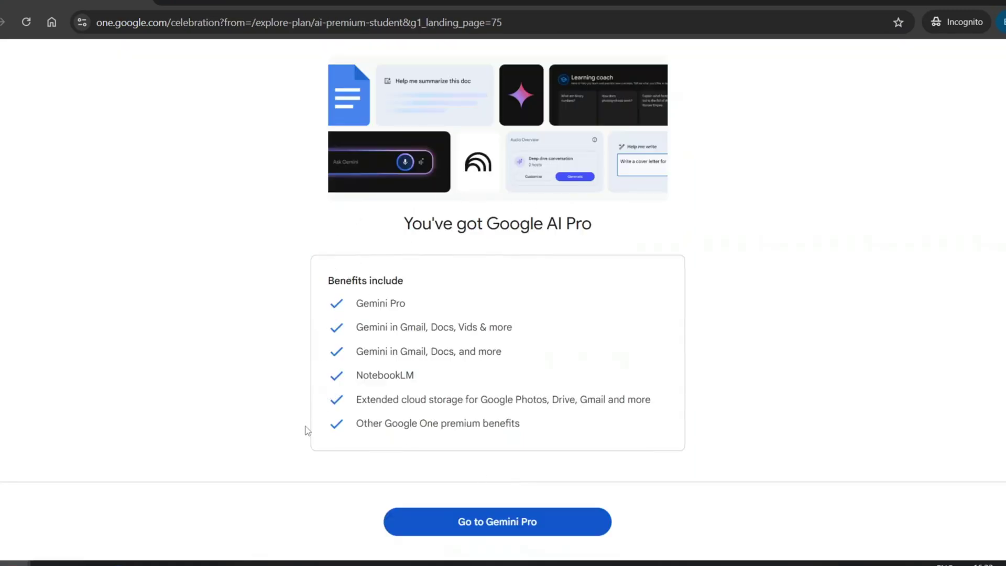
click(543, 526)
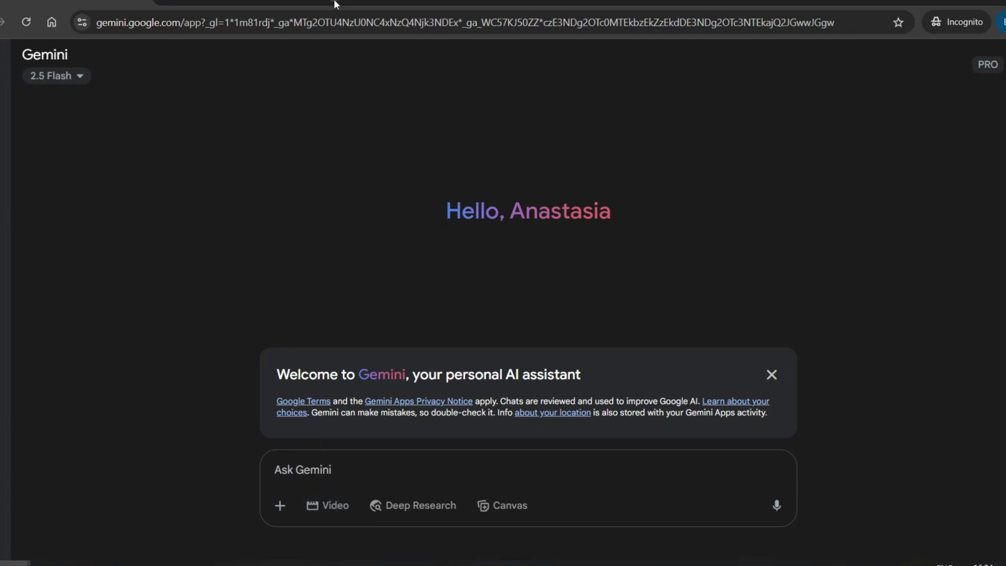
- Once Gemini shows PRO, switch back to the Tempumail tab
click(253, 2)
- Search 'google flow' and launch Flow from its labs.google landing page
click(252, 16)
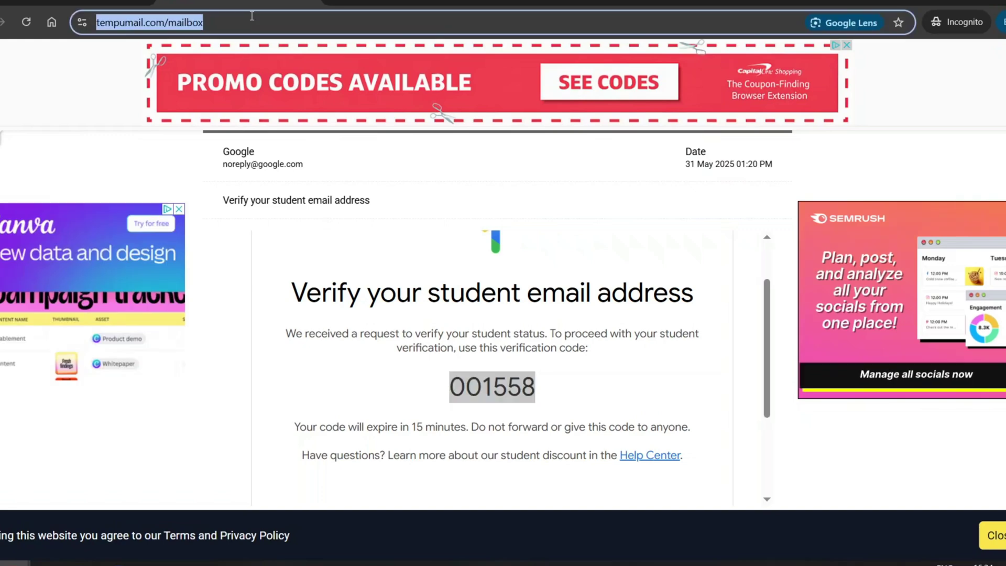
text(google flow)
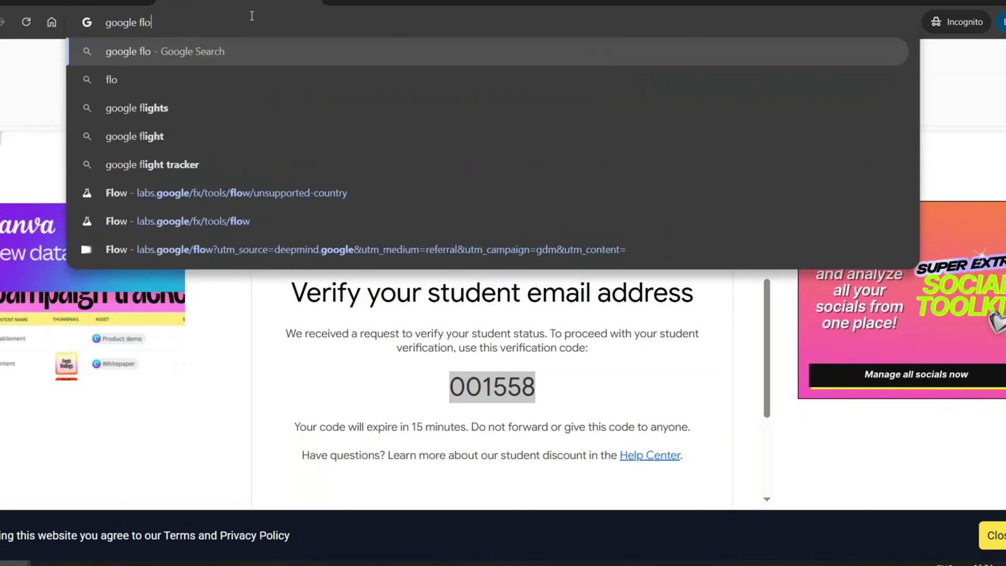
key(Return)
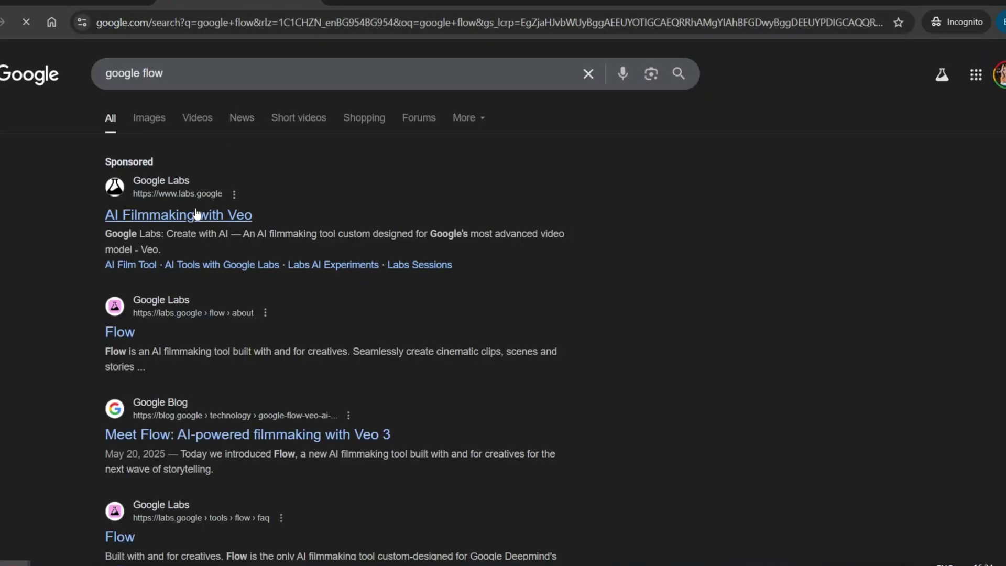
click(178, 314)
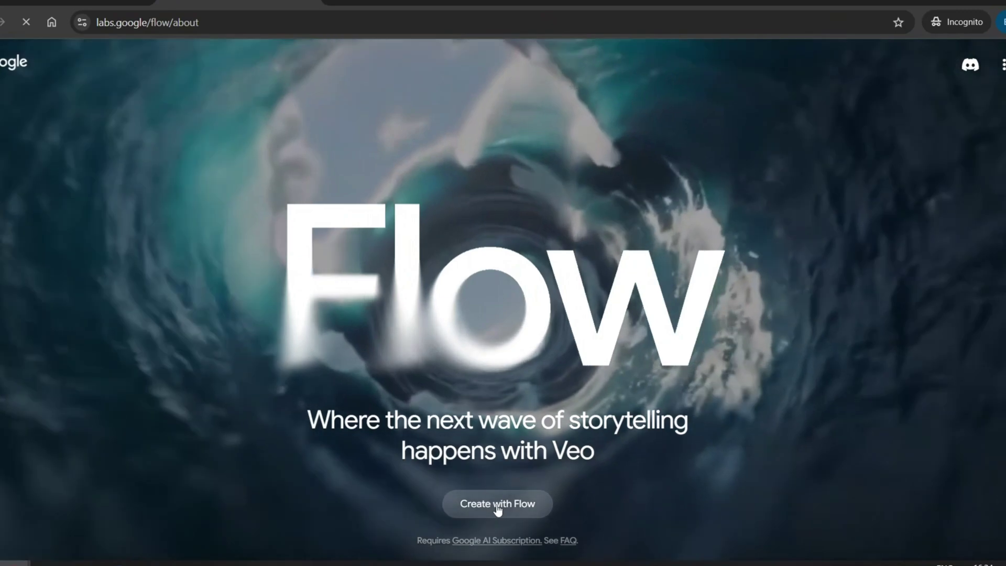
click(496, 505)
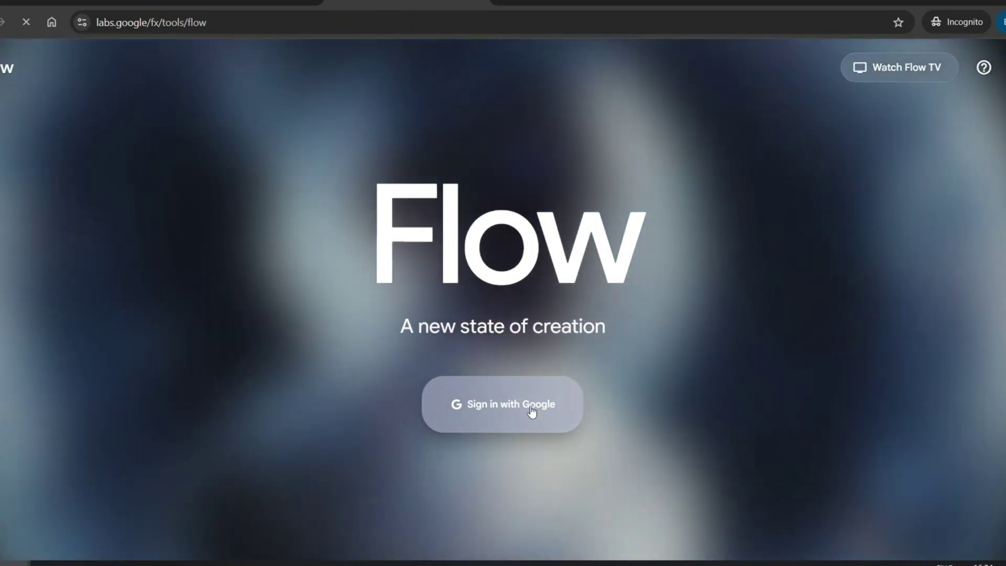
- Sign in to Flow with Google and create a new project, keeping Text to Video mode
click(535, 409)
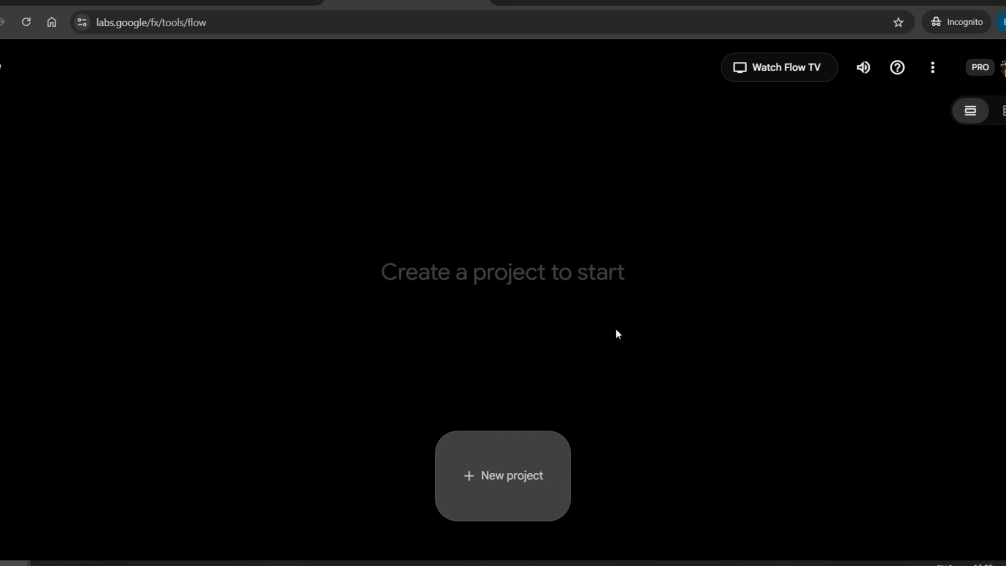
click(501, 488)
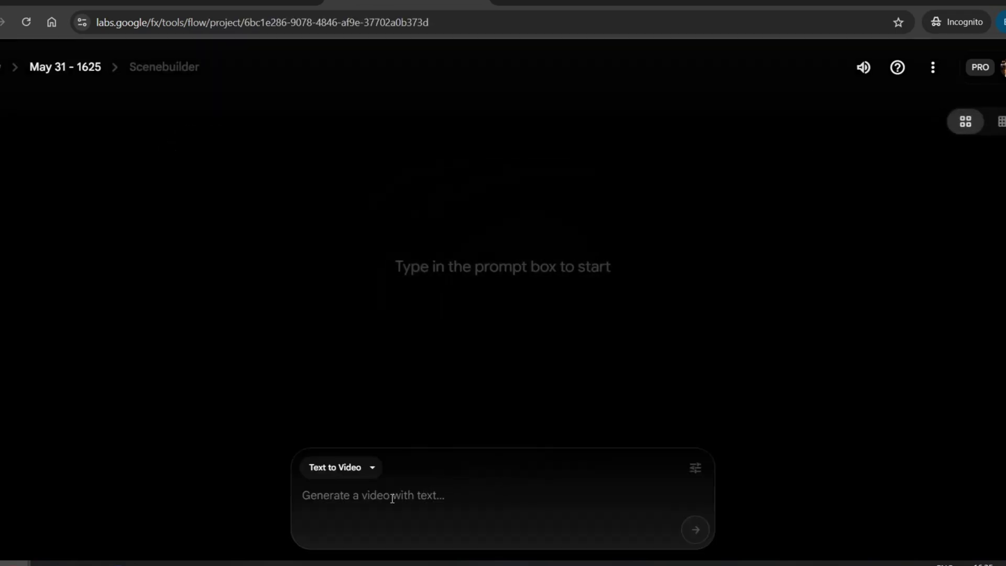
click(358, 473)
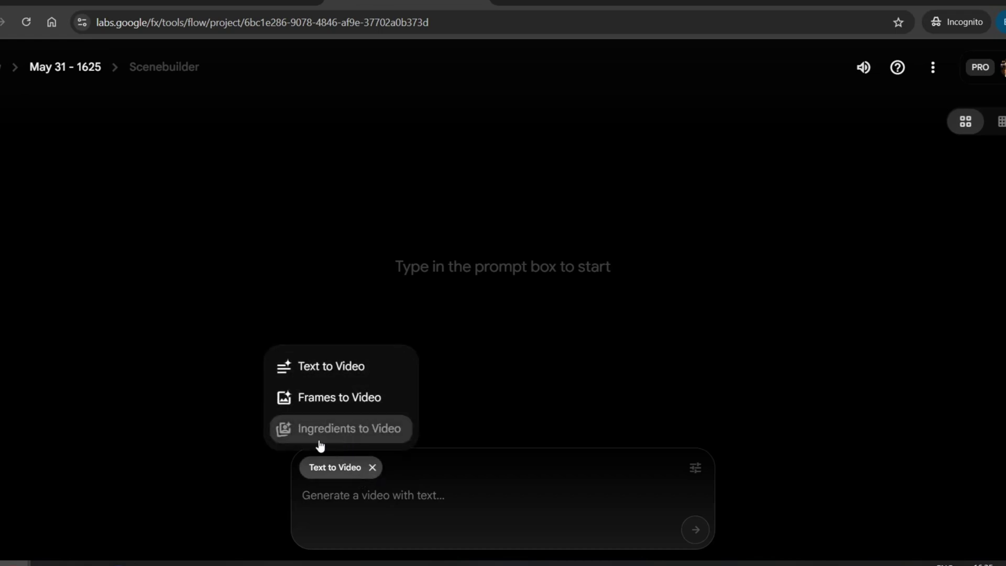
click(372, 494)
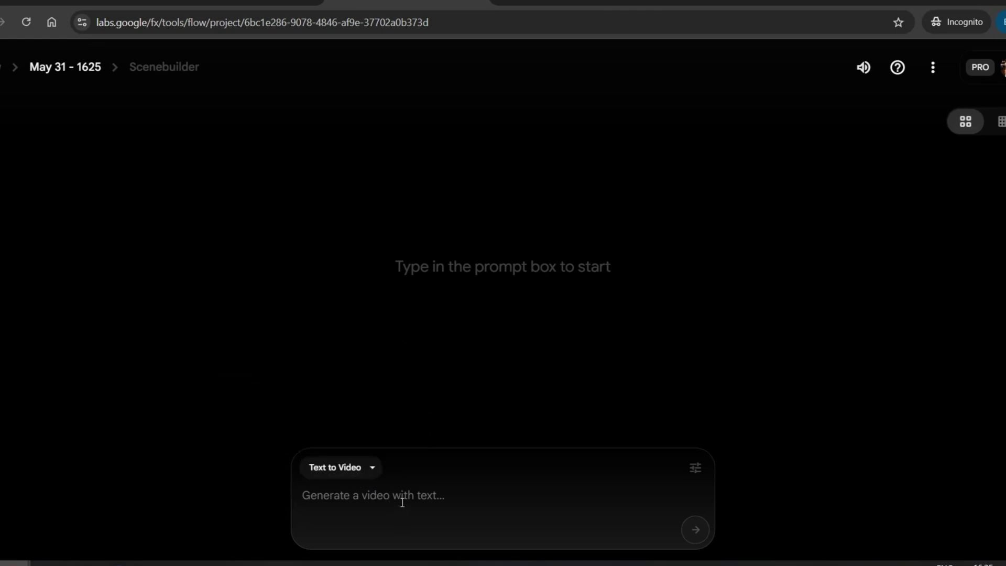
click(346, 467)
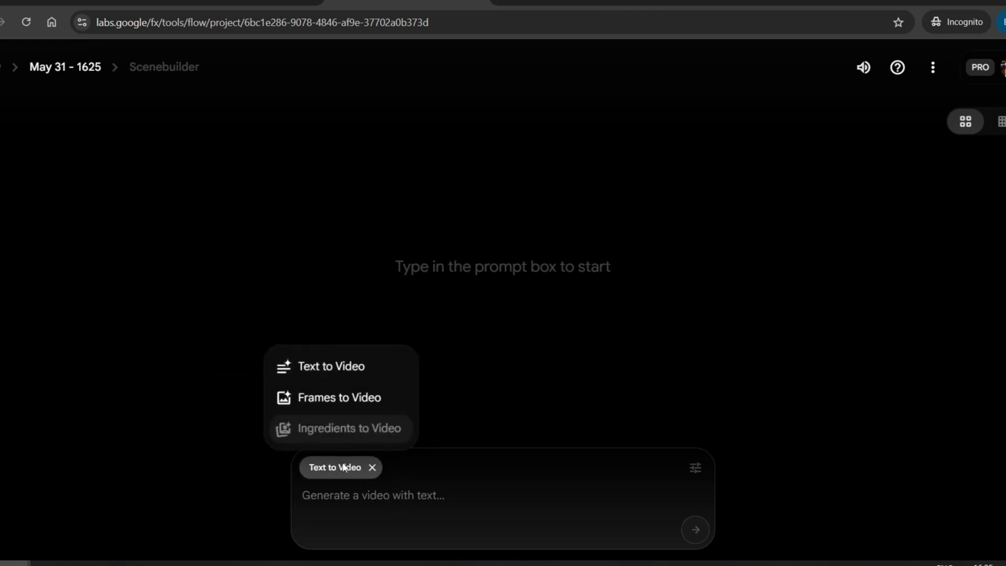
click(665, 466)
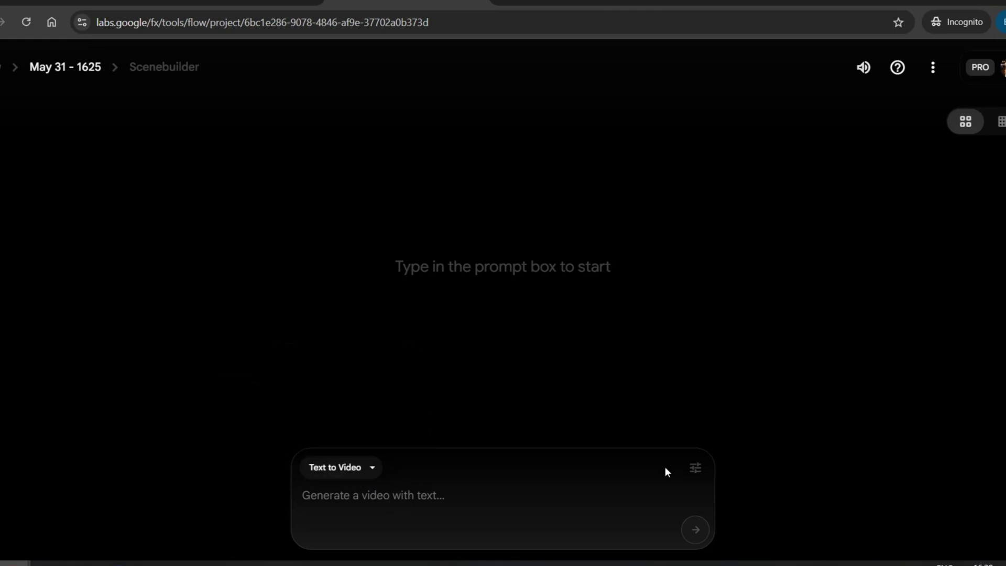
- Select the Veo 3 Highest Quality (Experimental Audio) model and confirm the account has 1000 AI credits
click(695, 467)
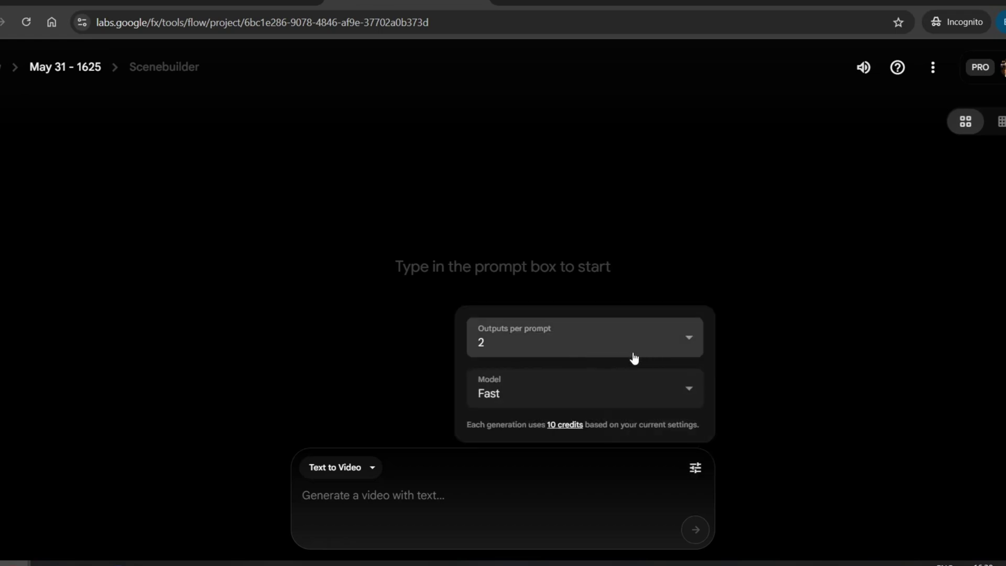
click(690, 401)
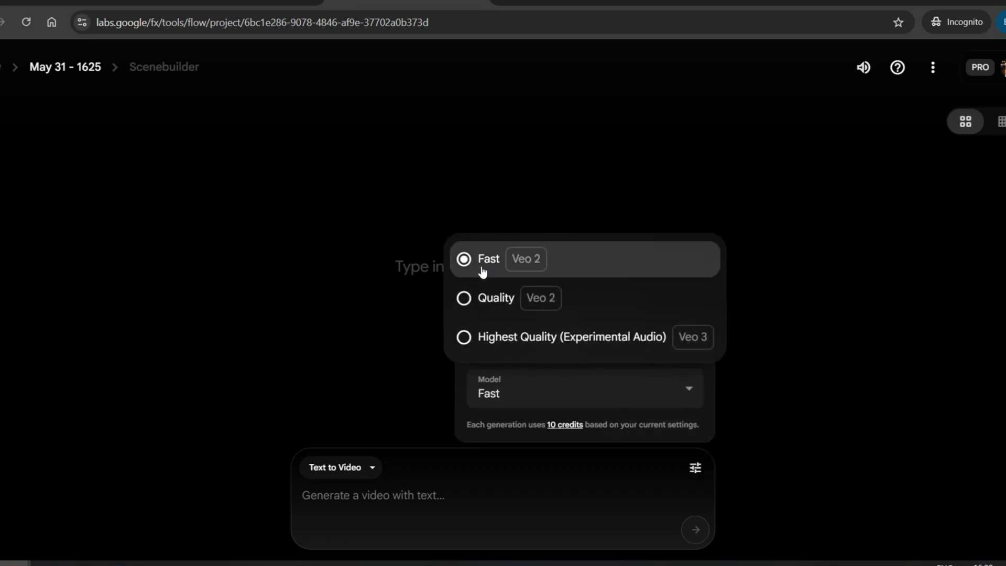
click(464, 346)
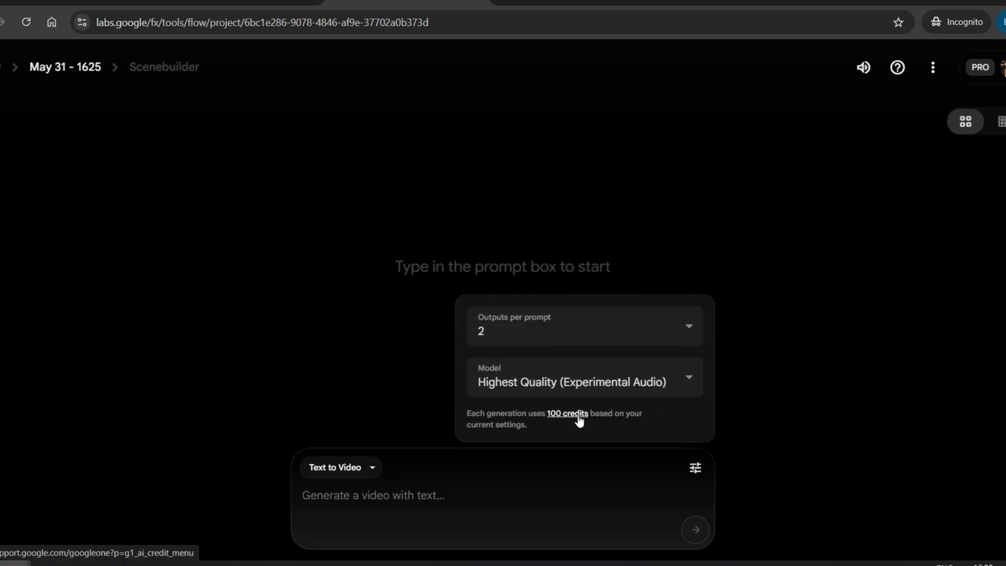
click(1002, 67)
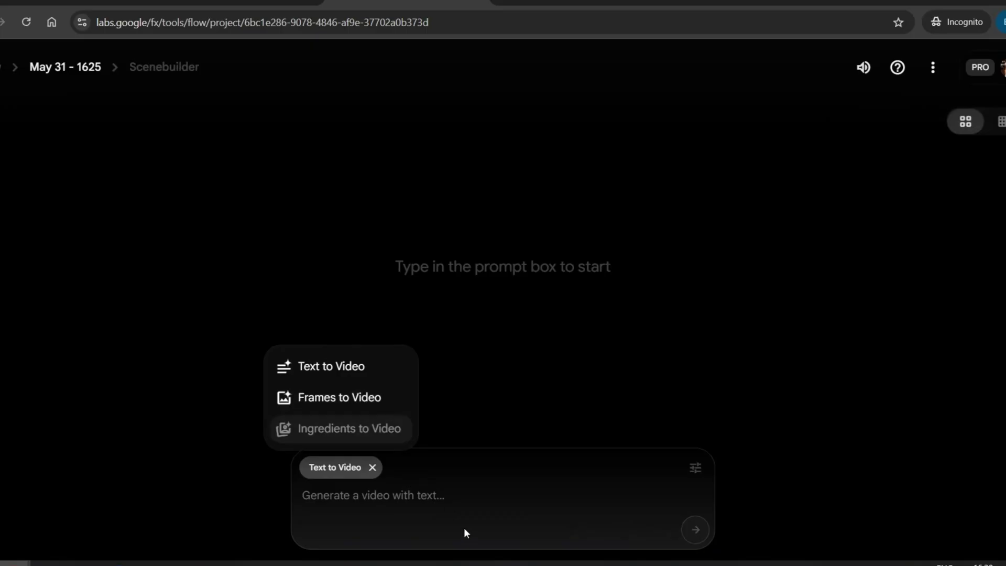
click(471, 503)
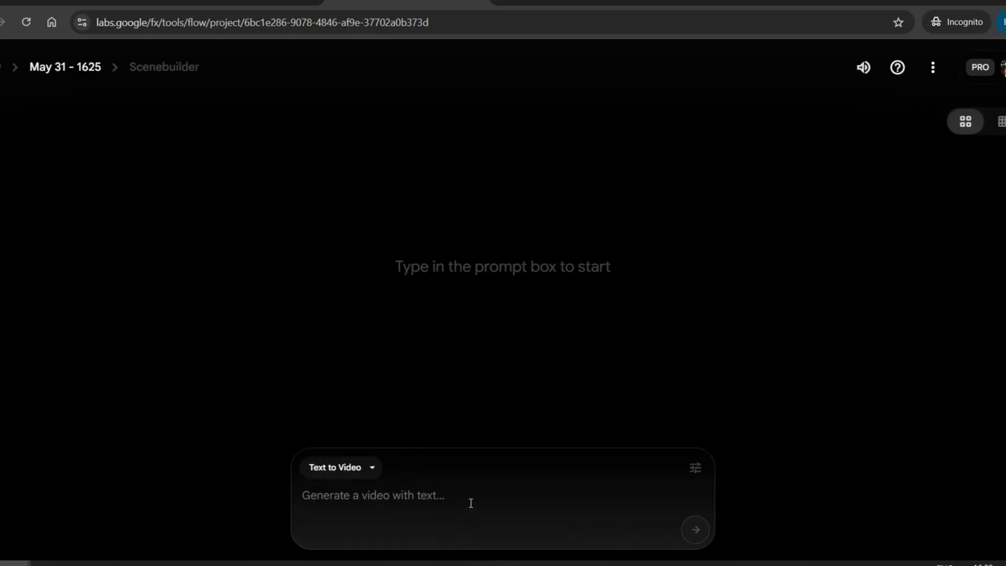
click(689, 476)
click(688, 476)
click(1002, 67)
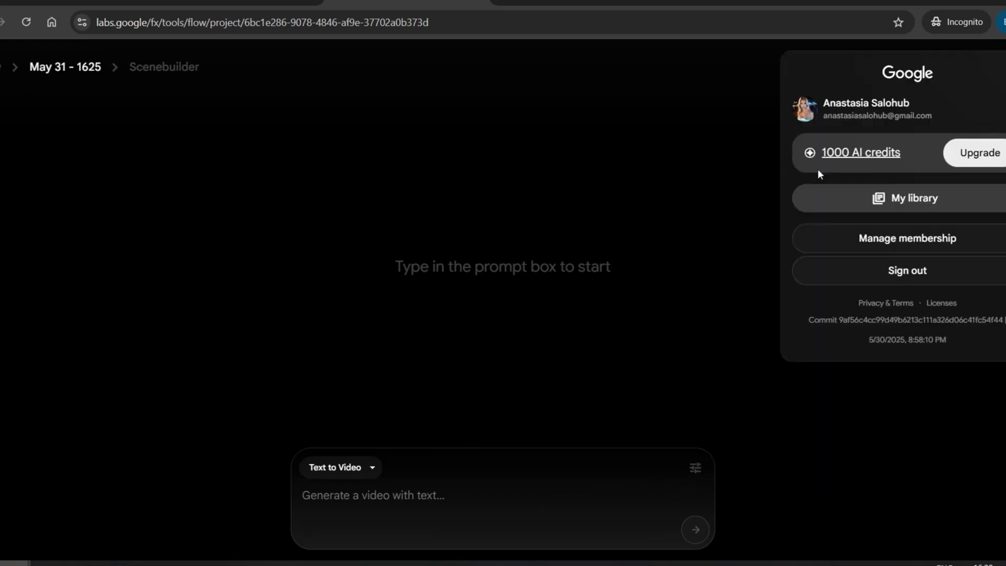
click(731, 171)
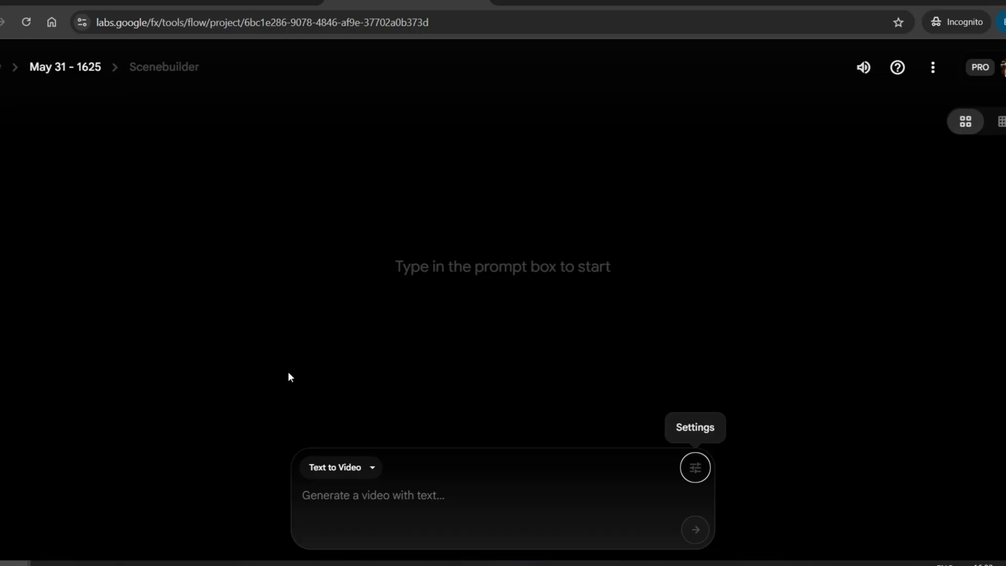
- Paste the prepared Nytherra chase prompt, look it over, and submit it
click(391, 499)
right_click(391, 498)
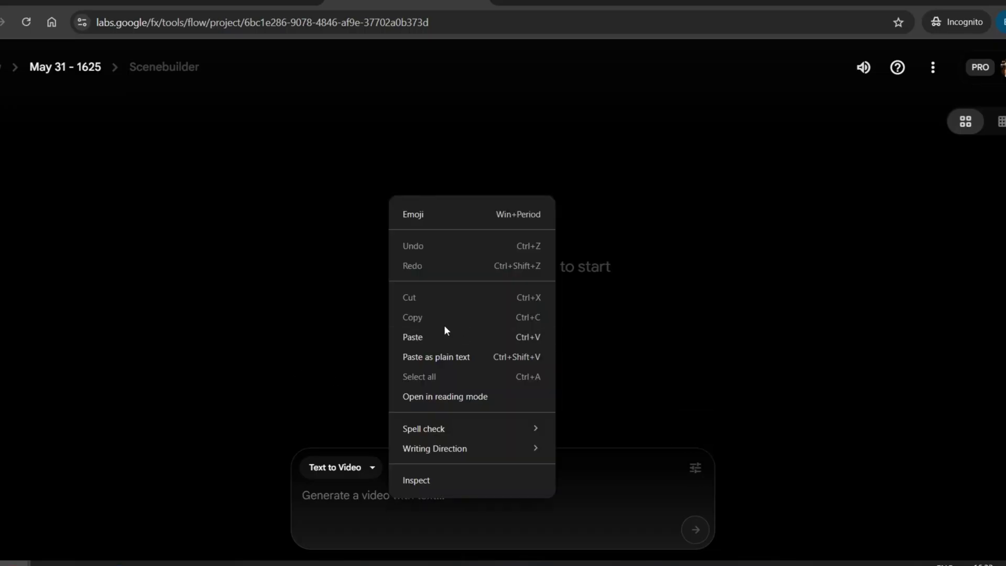
click(443, 338)
scroll(334, 272, up, 4)
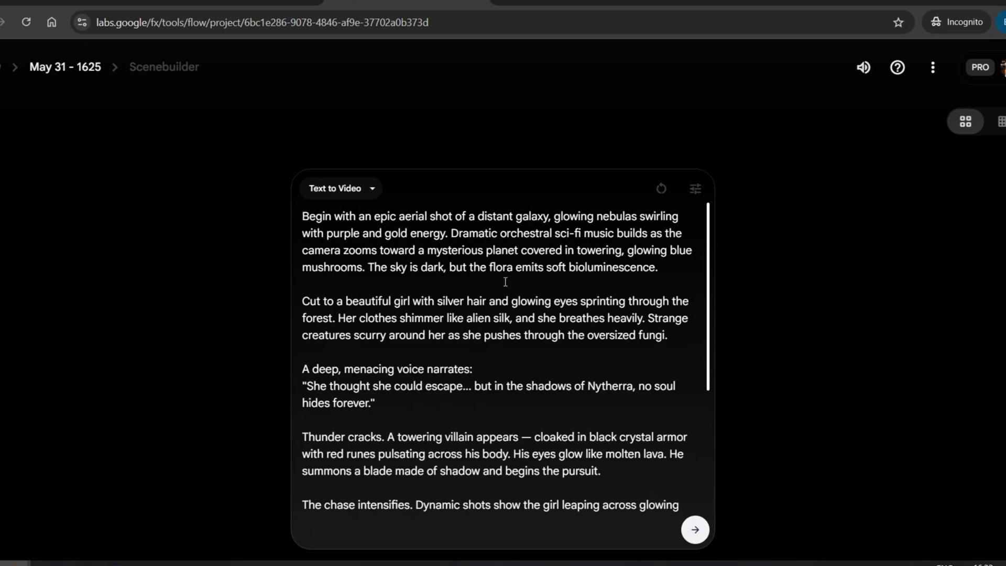
scroll(509, 282, down, 5)
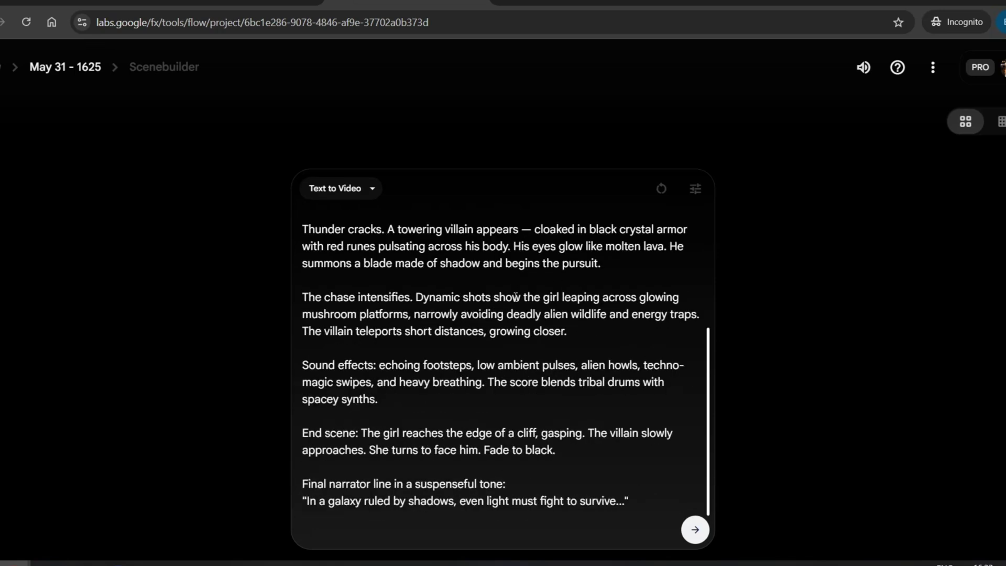
click(696, 529)
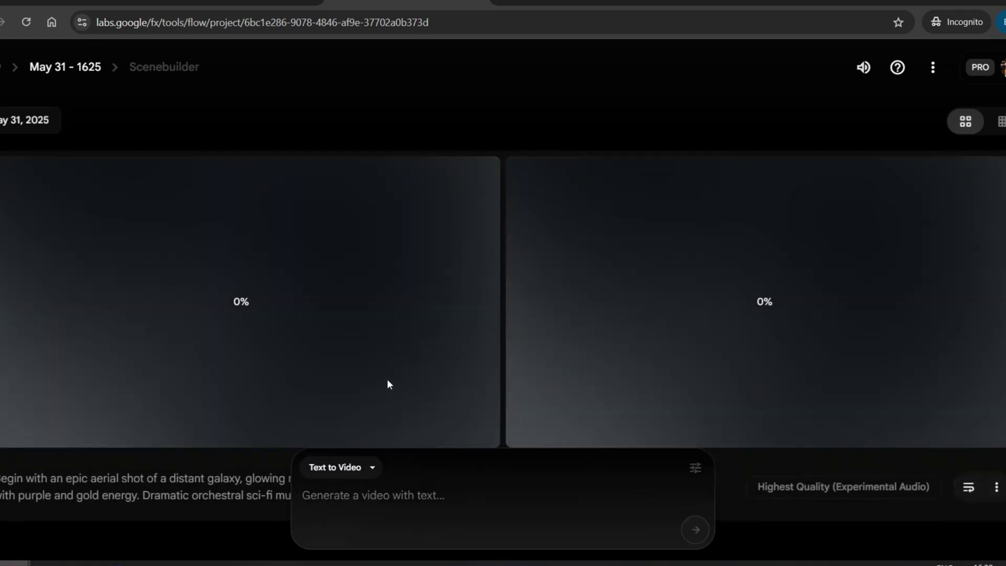
- Check that 800 AI credits remain after starting both videos
click(1002, 67)
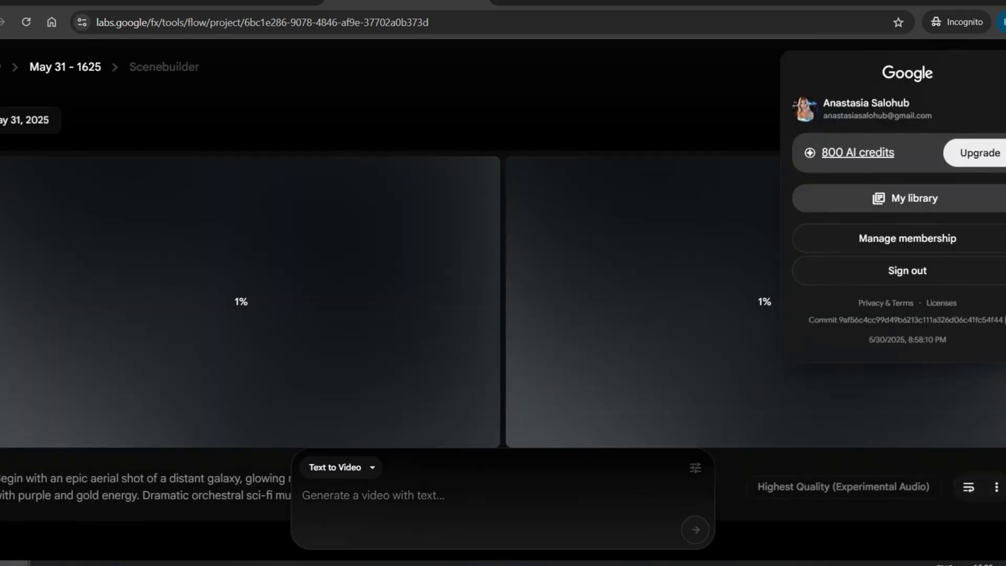
key(Escape)
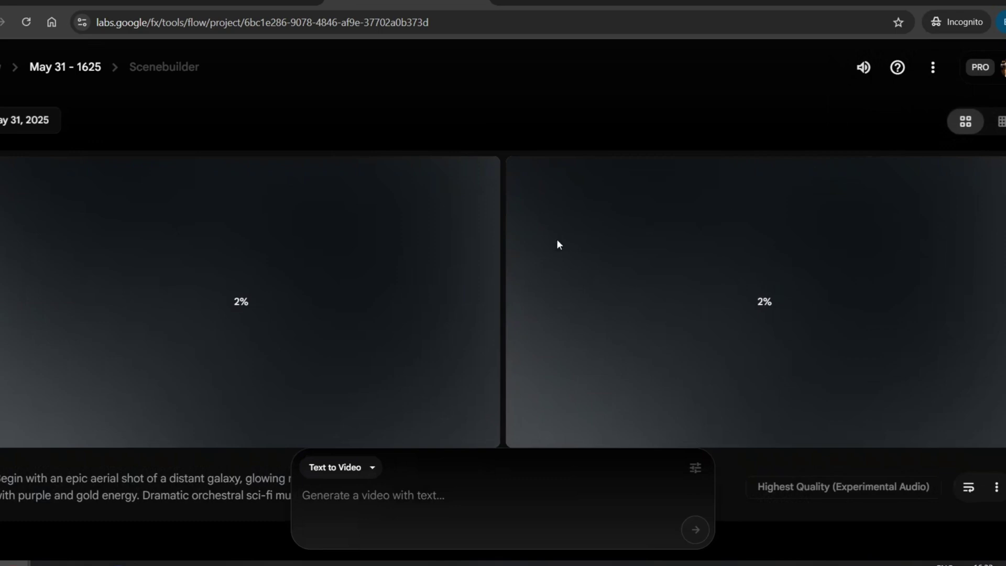